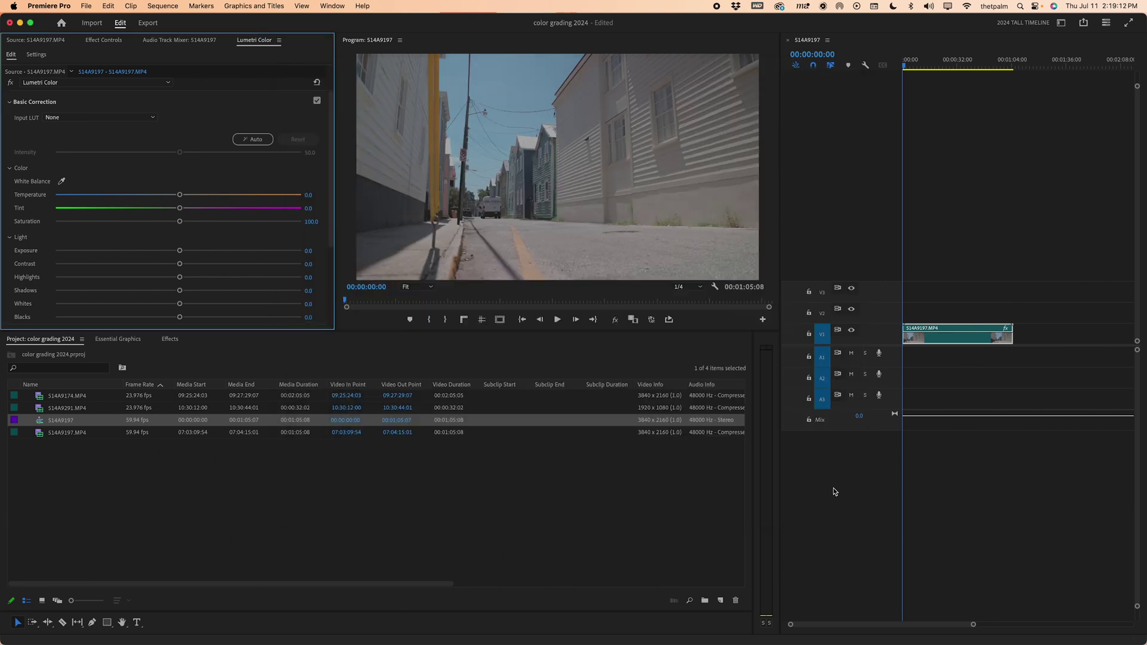
# Step: Compare the street clip with and without its Basic Correction adjustments
pyautogui.click(317, 101)
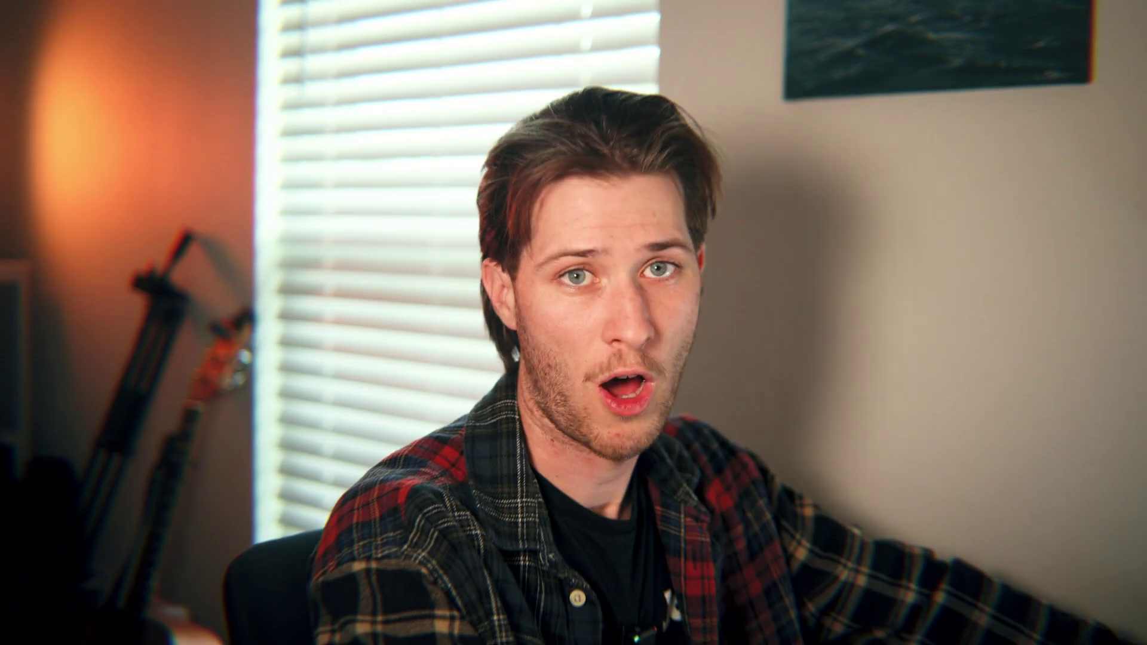
pyautogui.click(317, 101)
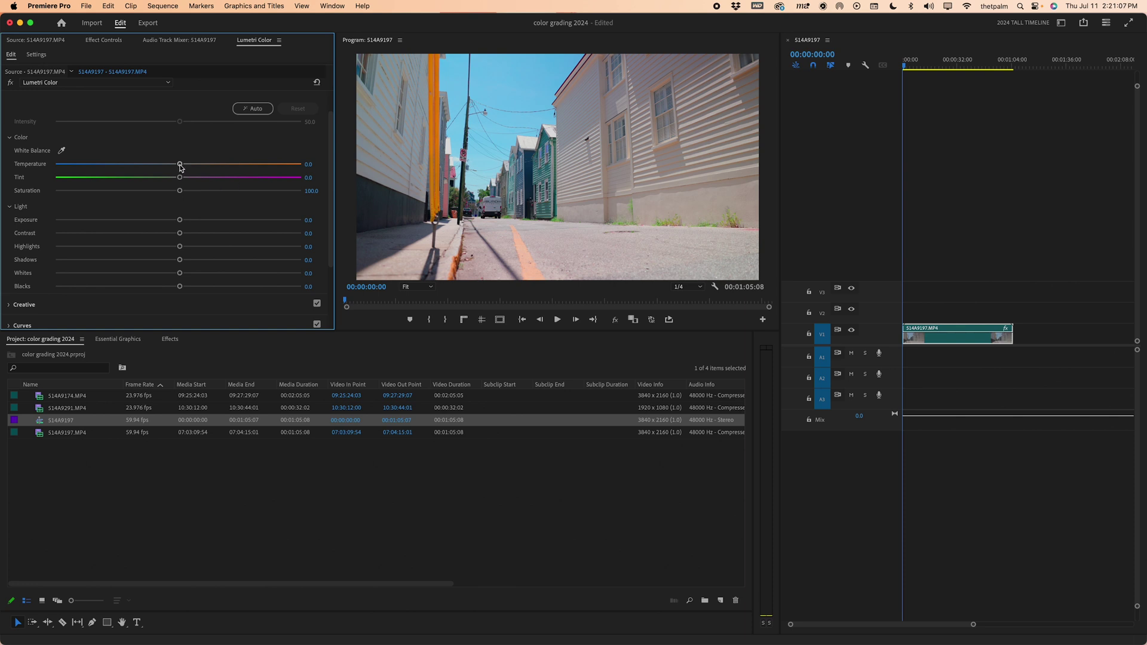
# Step: Warm the clip's white balance to a temperature of 8.1 and a tint of -3.5
pyautogui.moveTo(180, 164); pyautogui.dragTo(182, 165)
pyautogui.moveTo(173, 179); pyautogui.dragTo(176, 181)
pyautogui.scroll(3, 57, 159)
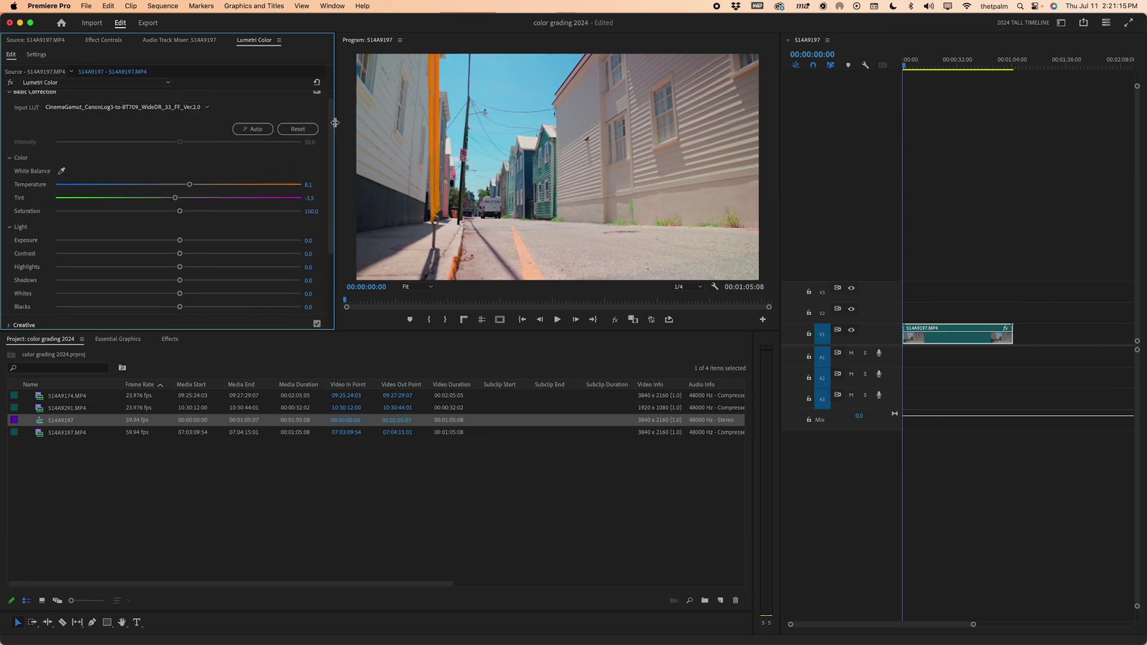
# Step: Compare the clip with Basic Correction off and on, then try resetting the section and undo the reset
pyautogui.click(317, 103)
pyautogui.click(317, 103)
pyautogui.click(303, 140)
pyautogui.press('super+z')
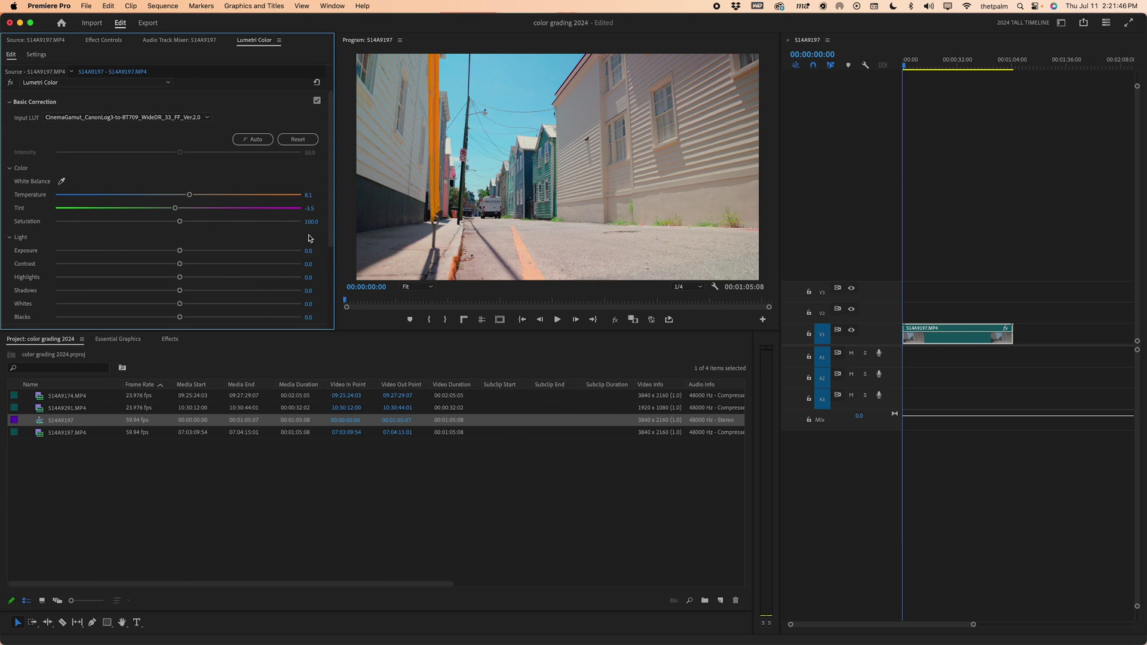
# Step: Inspect the van and the green houses up close in the preview, ending with the whole frame fitted
pyautogui.scroll(5, 492, 197)
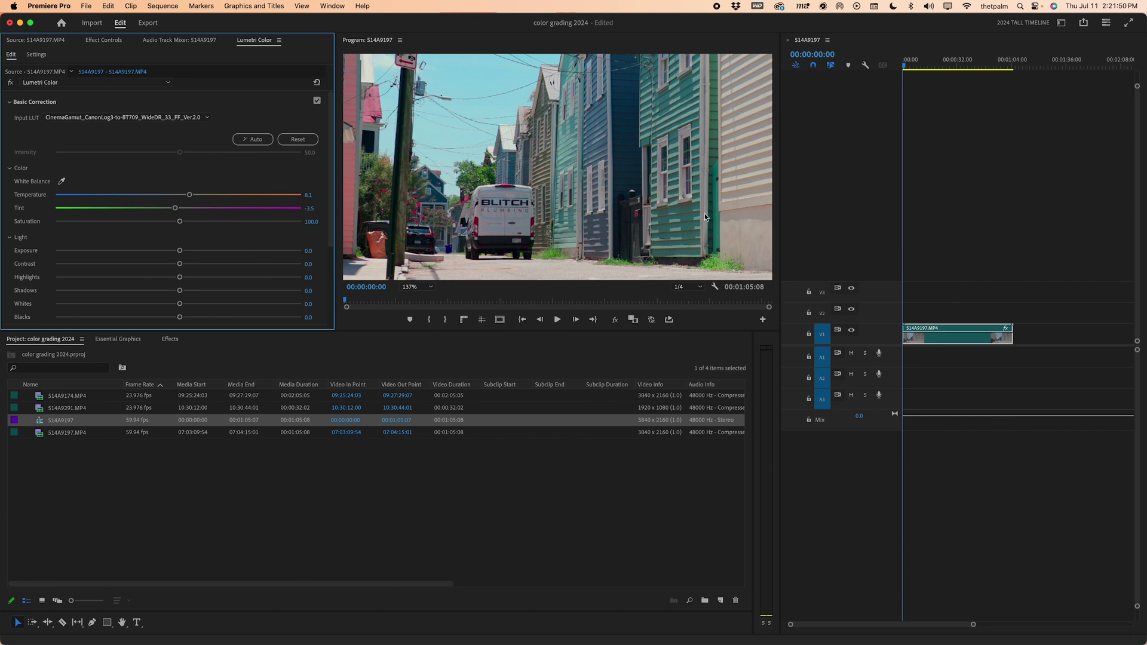
pyautogui.scroll(-5, 704, 217)
pyautogui.click(601, 216)
pyautogui.click(423, 289)
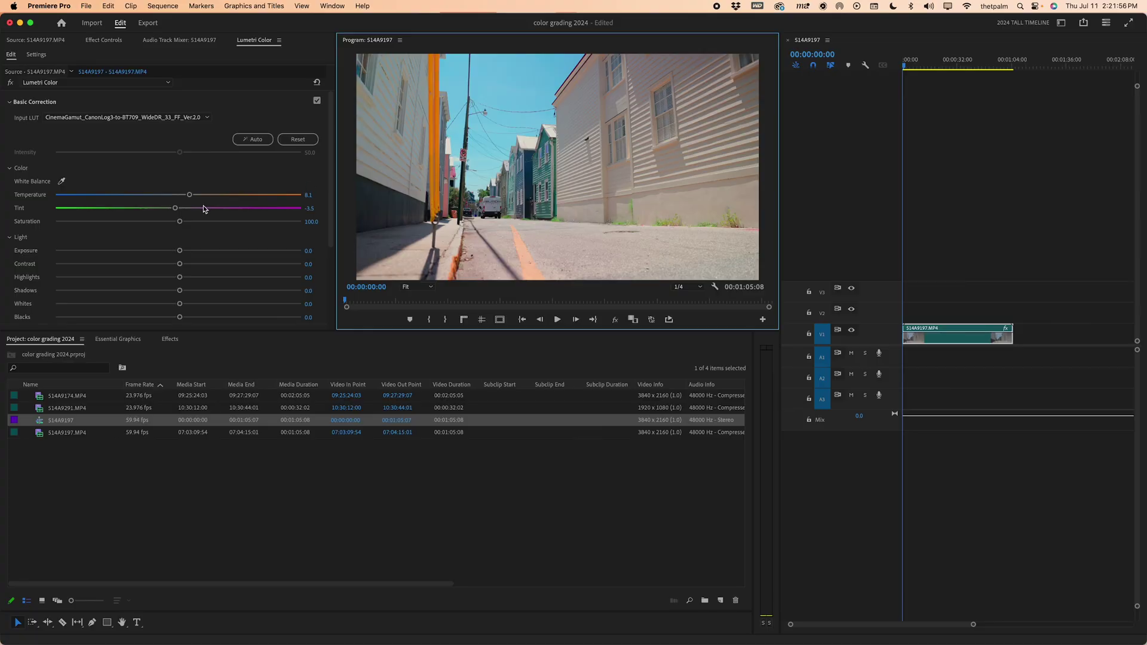
# Step: Set the clip's contrast to 50 and lower the highlights to about -6.4
pyautogui.scroll(-4, 203, 215)
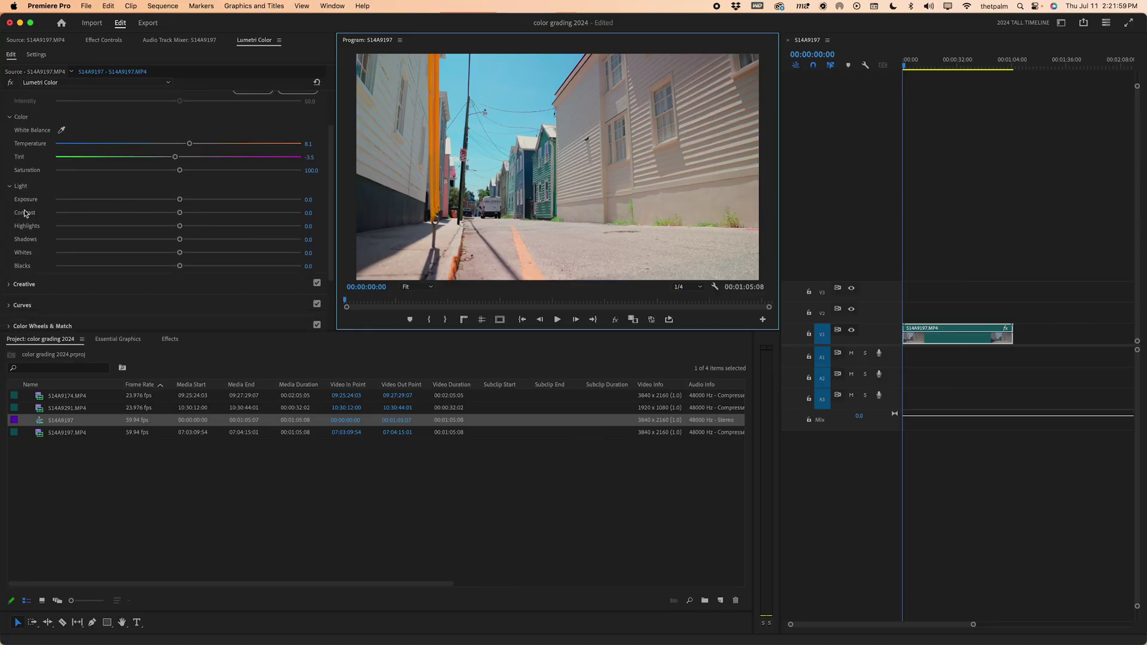
pyautogui.moveTo(180, 213); pyautogui.dragTo(237, 213)
pyautogui.write('50')
pyautogui.press('Return')
pyautogui.moveTo(179, 226)
pyautogui.mouseDown()
pyautogui.moveTo(128, 223)
pyautogui.moveTo(238, 223)
pyautogui.moveTo(133, 223)
pyautogui.moveTo(176, 226)
pyautogui.mouseUp()
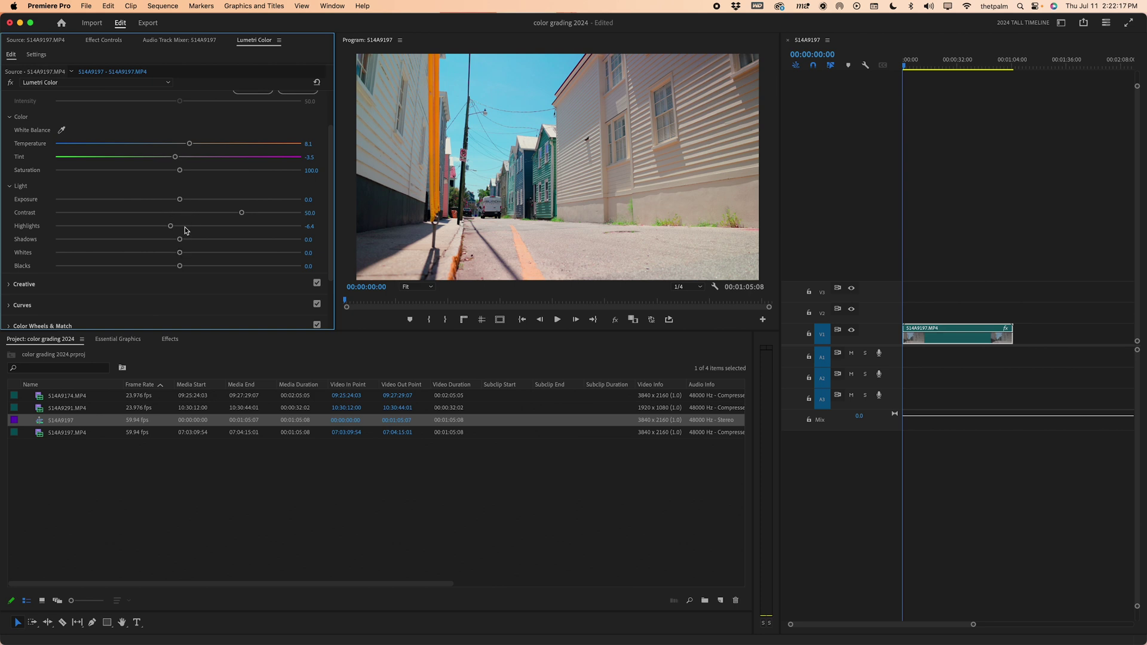
# Step: Adjust the clip's tonal range with shadows at about -20.6, whites at about 24.3 and blacks at about -8.1
pyautogui.scroll(3, 117, 122)
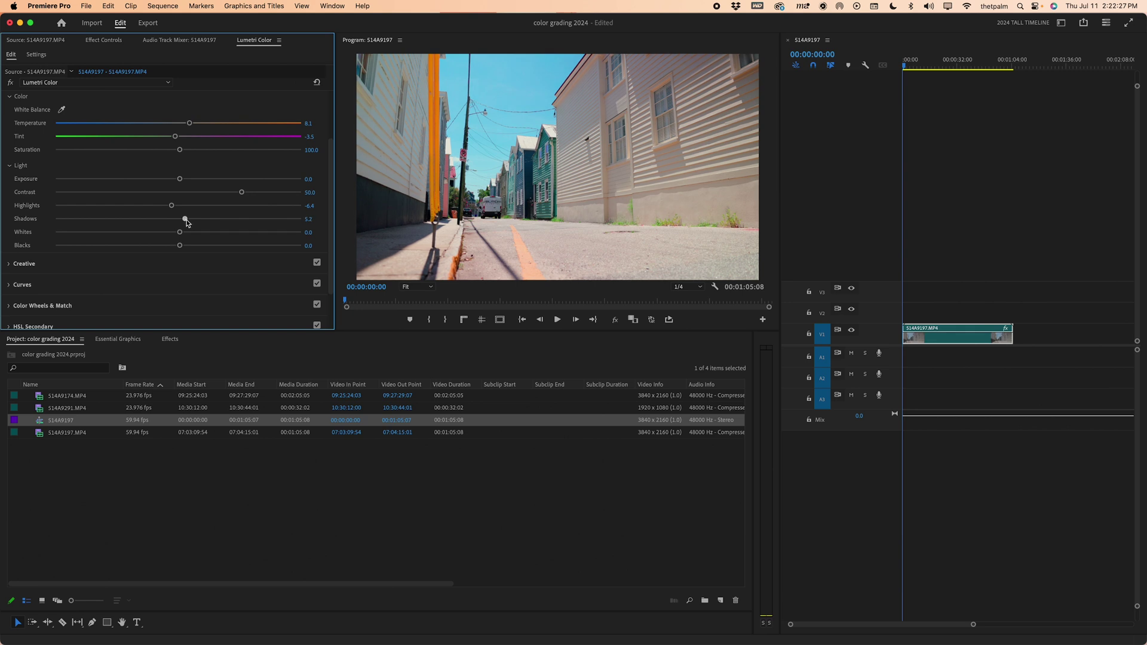
pyautogui.moveTo(180, 218); pyautogui.dragTo(151, 221)
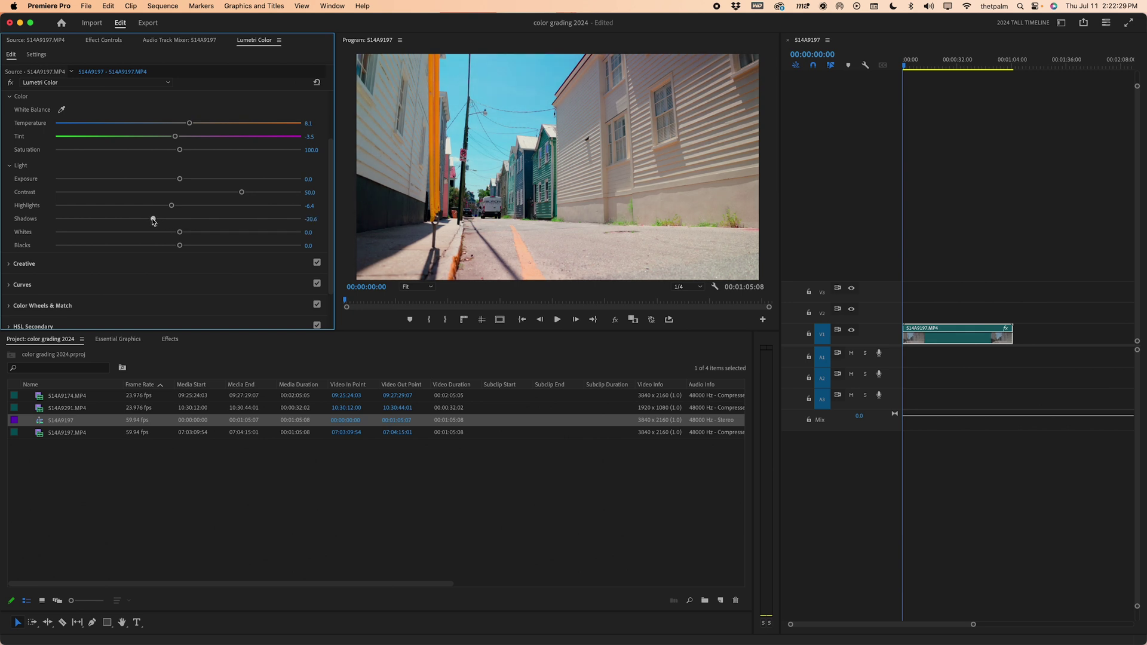
pyautogui.moveTo(180, 232); pyautogui.dragTo(206, 232)
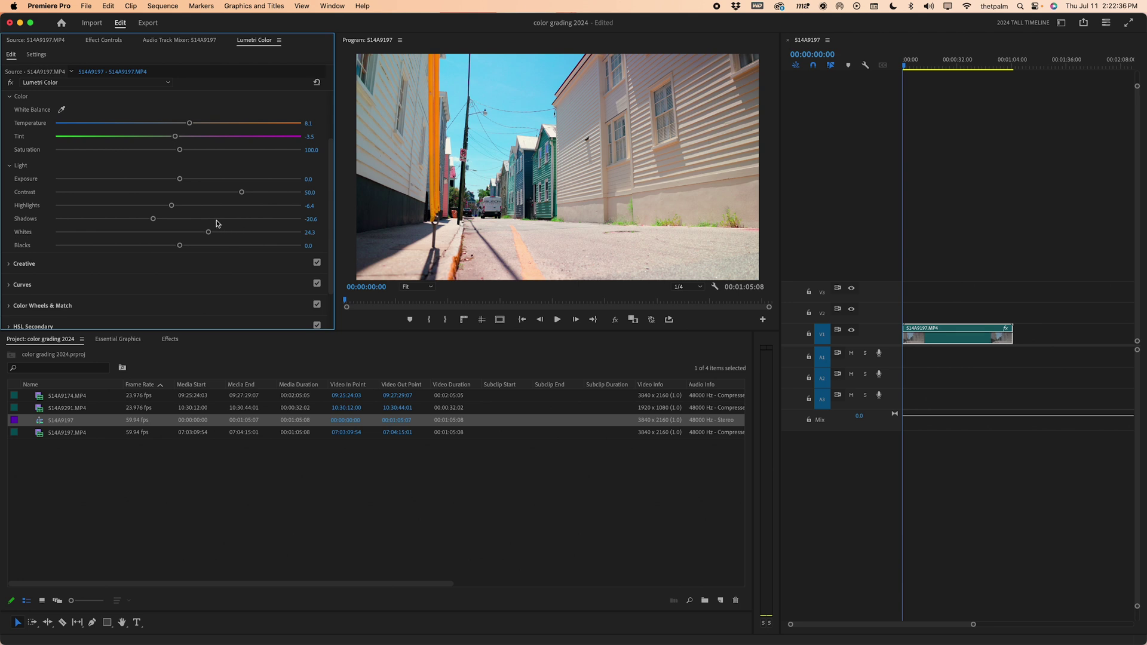
pyautogui.moveTo(180, 246); pyautogui.dragTo(170, 245)
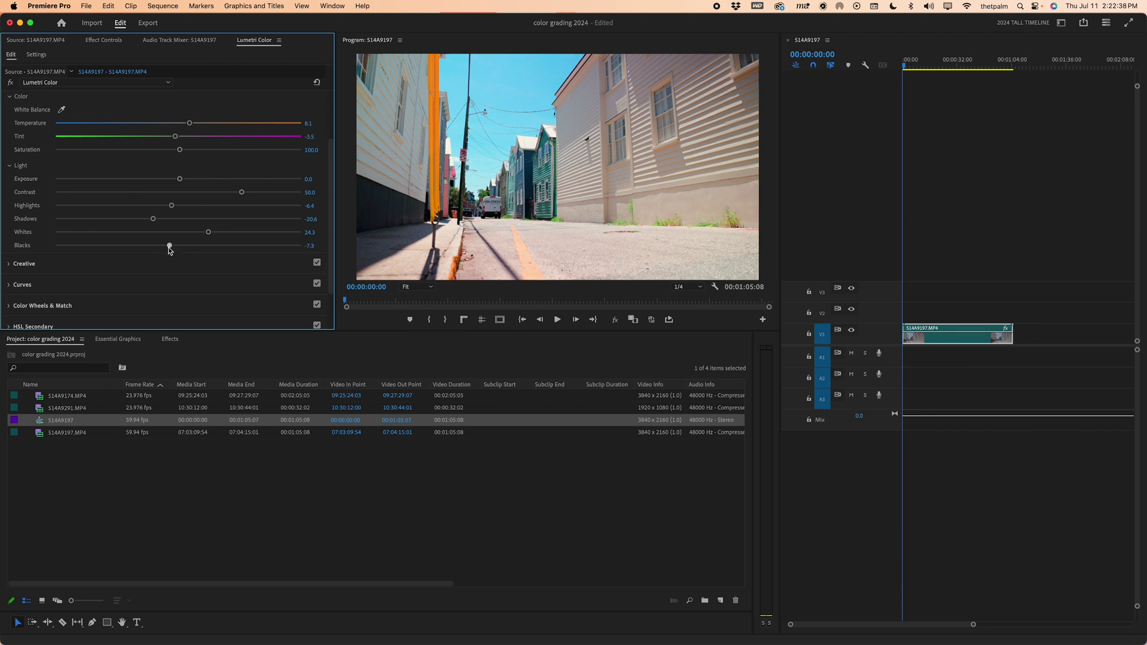
# Step: Open the Lumetri Scopes and apply the Premiere 4 Scope YUV (float, no clamp) preset
pyautogui.click(322, 5)
pyautogui.click(344, 257)
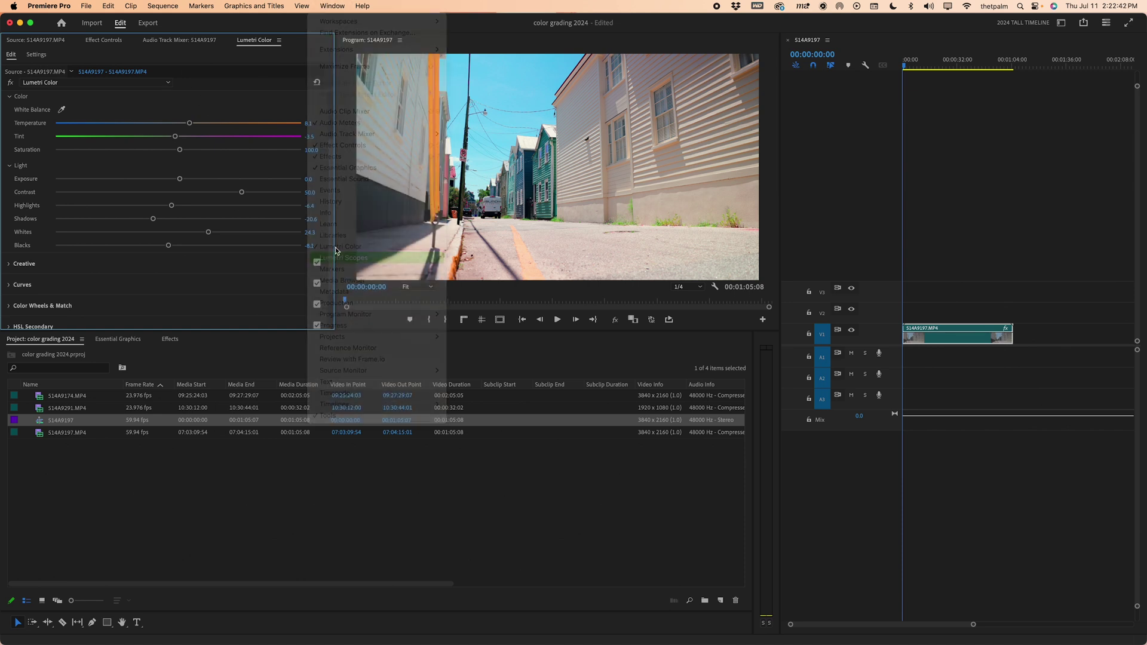
pyautogui.rightClick(137, 130)
pyautogui.click(157, 146)
pyautogui.rightClick(139, 139)
pyautogui.click(151, 145)
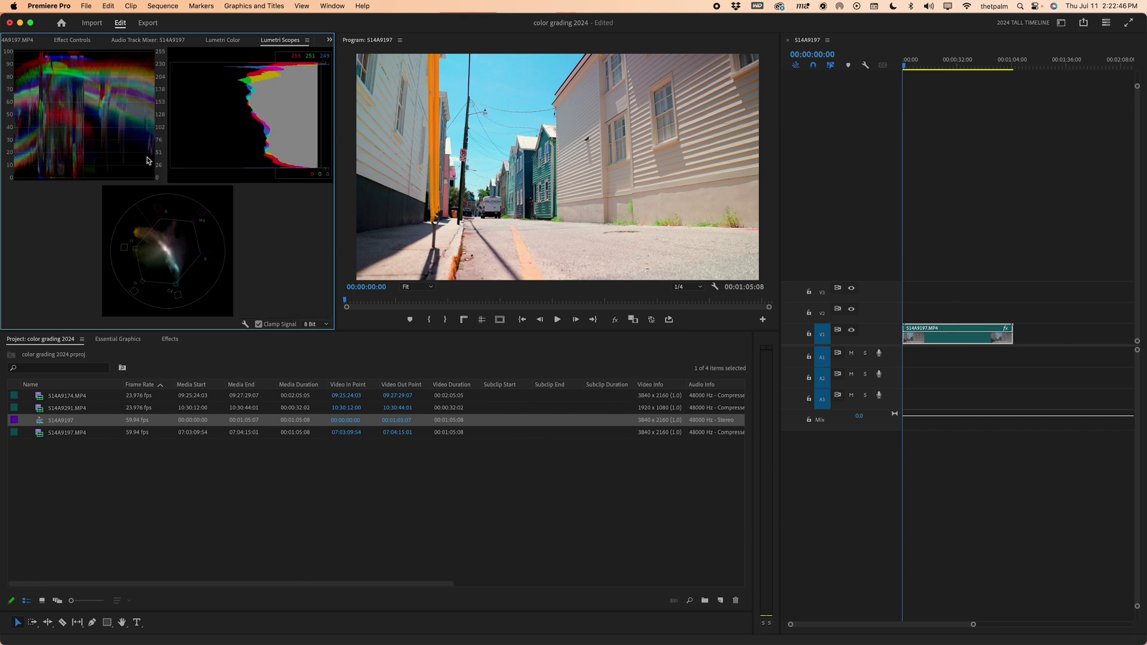
pyautogui.rightClick(138, 189)
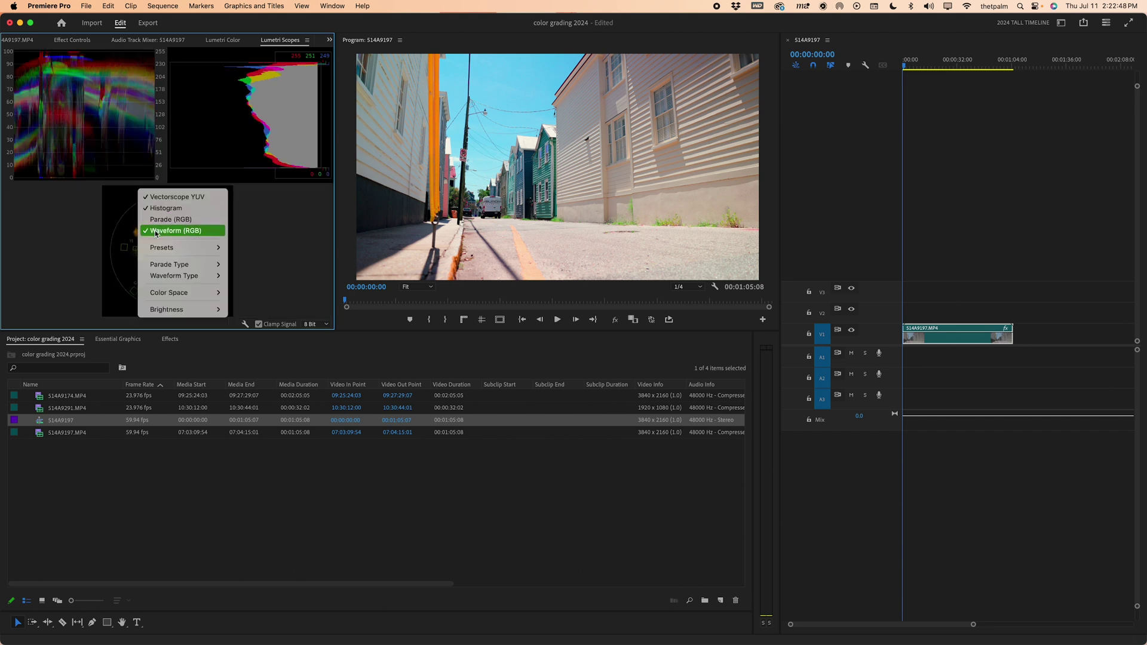
pyautogui.moveTo(179, 248)
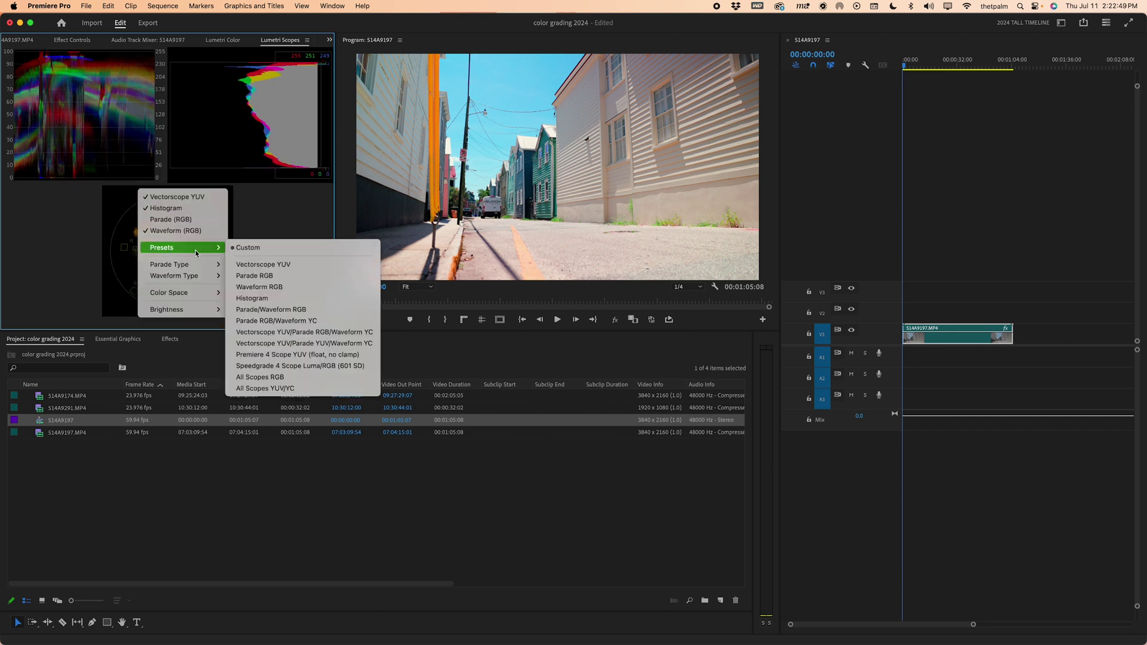
pyautogui.click(281, 354)
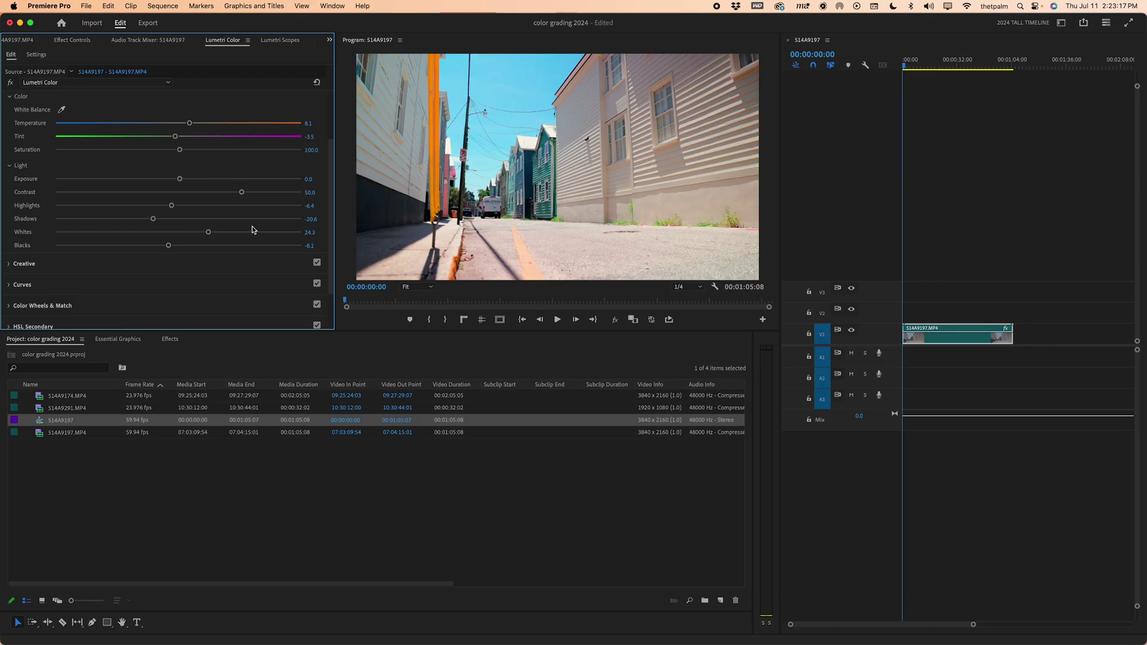
# Step: Collapse the Basic Correction section and compare the clip with its effects muted and active
pyautogui.scroll(5, 134, 223)
pyautogui.click(122, 100)
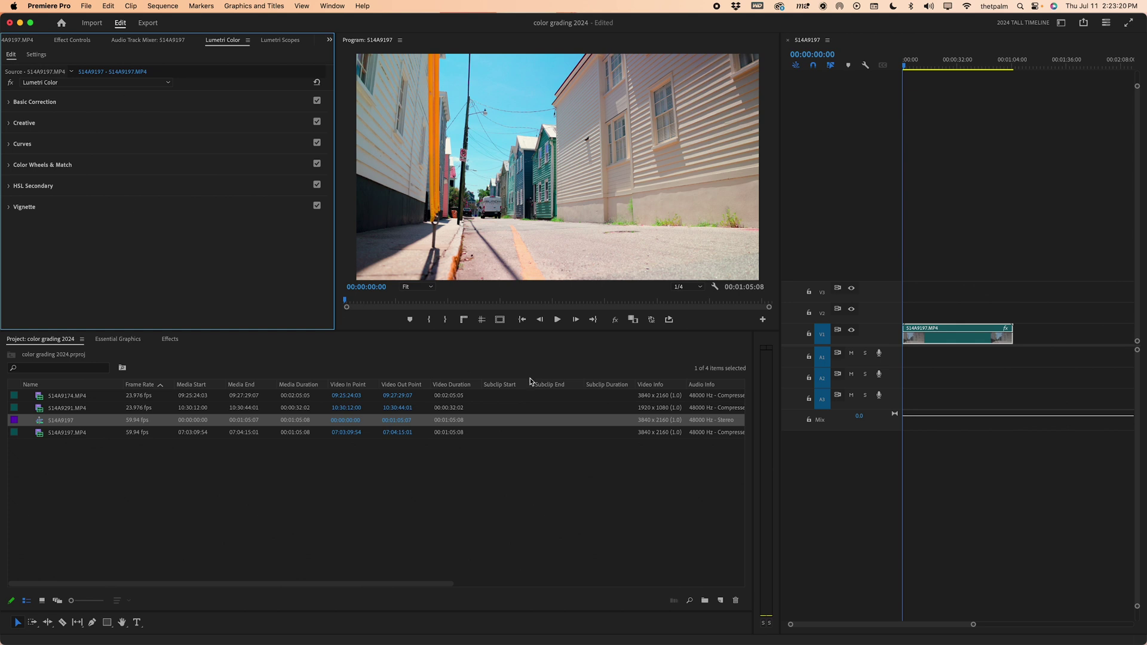
pyautogui.click(616, 321)
pyautogui.click(616, 321)
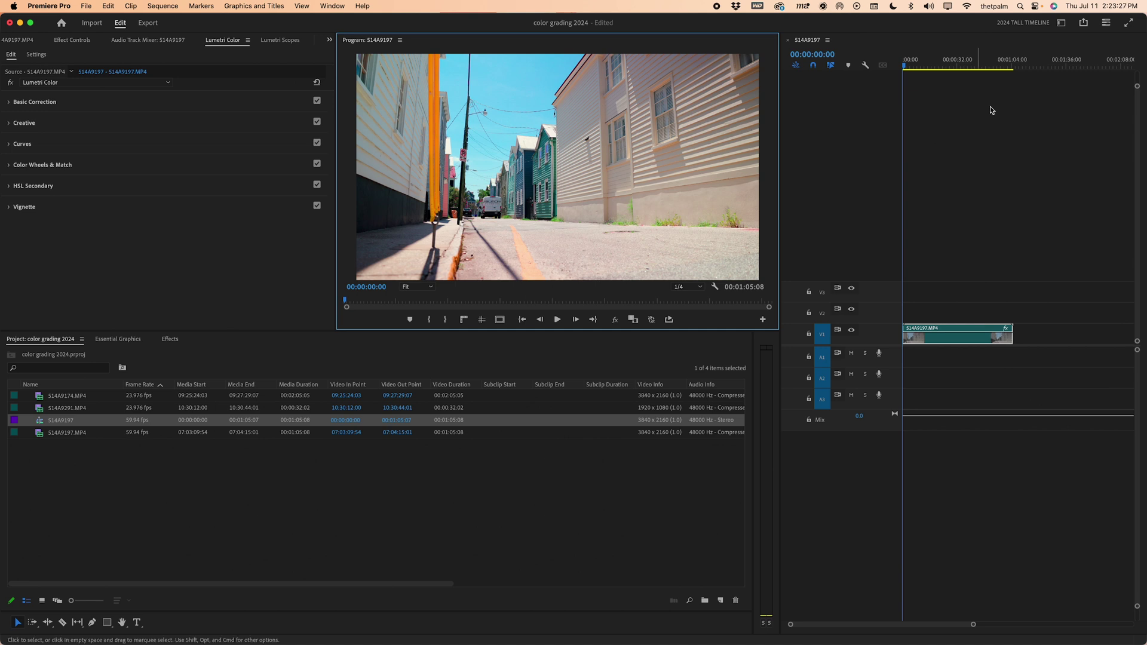
# Step: Warm the clip further by setting the temperature to 21.0 and the tint to -1.0
pyautogui.moveTo(956, 65); pyautogui.dragTo(924, 70)
pyautogui.click(197, 100)
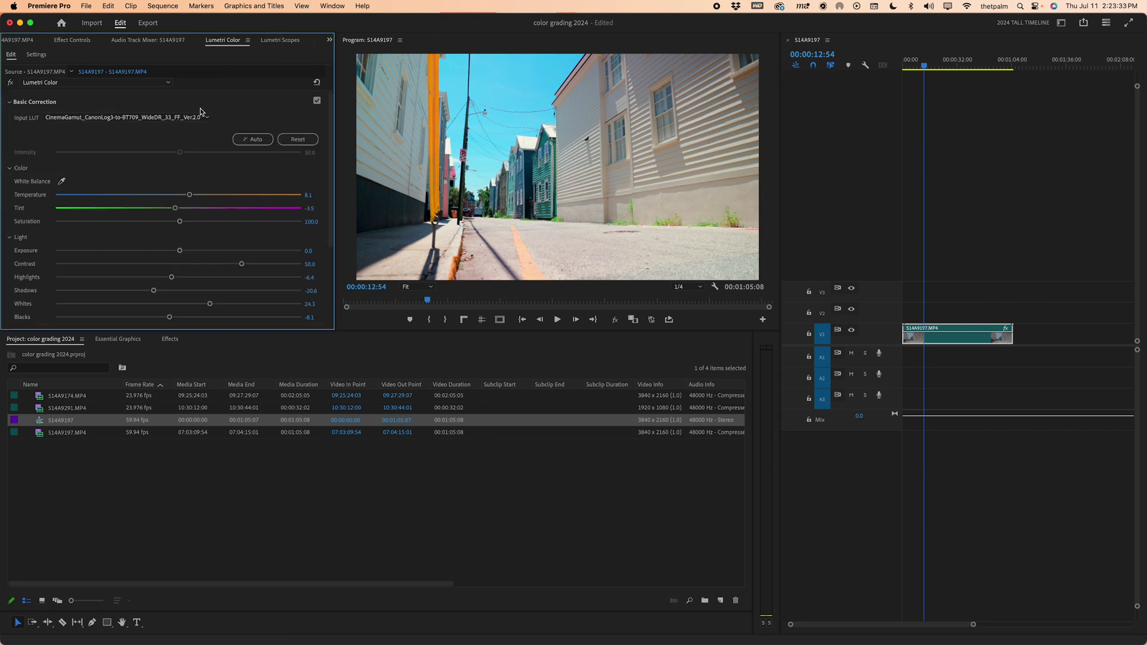
pyautogui.moveTo(181, 196); pyautogui.dragTo(194, 197)
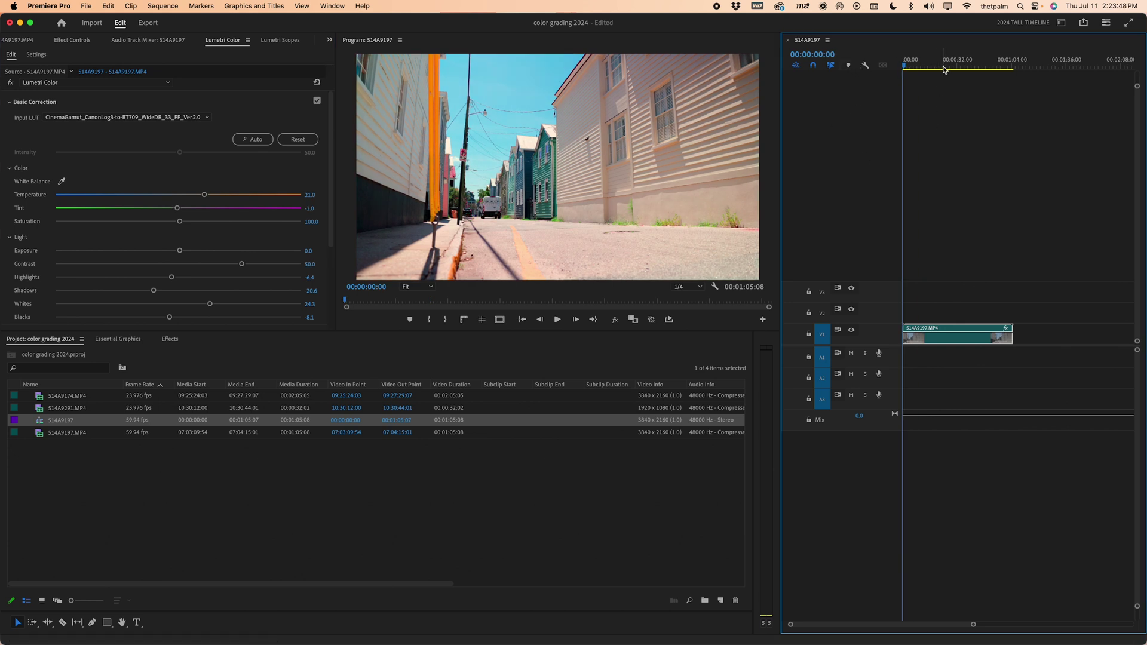
# Step: At 00:00:30:01, shape the white RGB curve into a gentle S with a lowered white point and a raised black point
pyautogui.moveTo(944, 70)
pyautogui.mouseDown()
pyautogui.moveTo(981, 70)
pyautogui.moveTo(930, 69)
pyautogui.moveTo(975, 69)
pyautogui.moveTo(955, 67)
pyautogui.mouseUp()
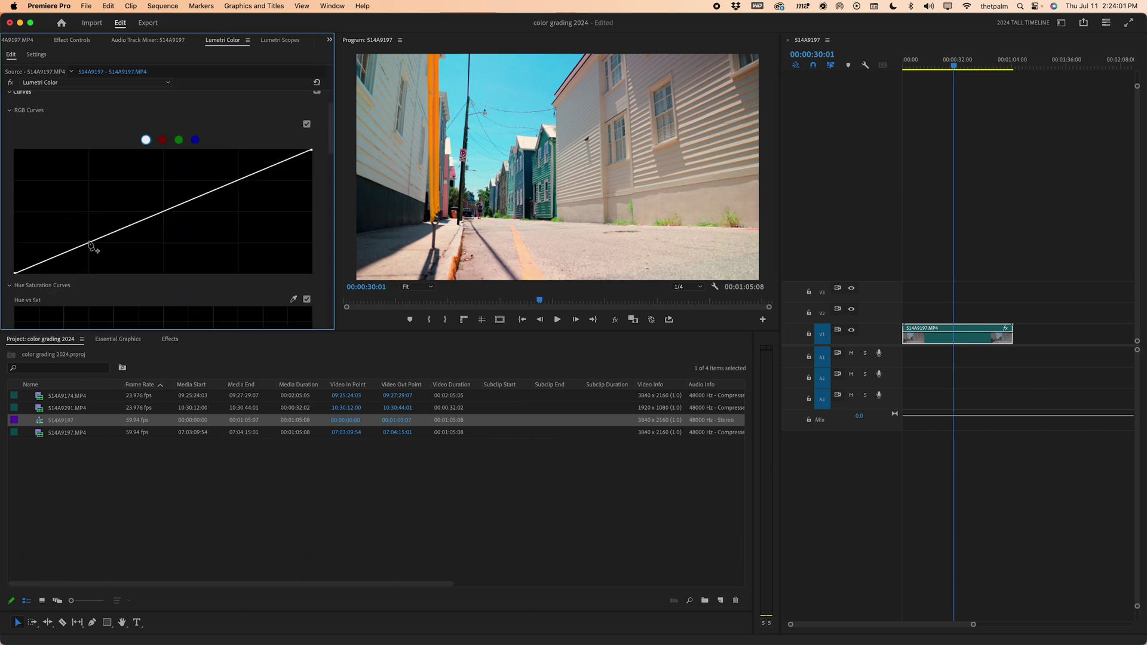
pyautogui.moveTo(90, 245); pyautogui.dragTo(89, 248)
pyautogui.moveTo(235, 193); pyautogui.dragTo(238, 177)
pyautogui.moveTo(311, 149); pyautogui.dragTo(309, 161)
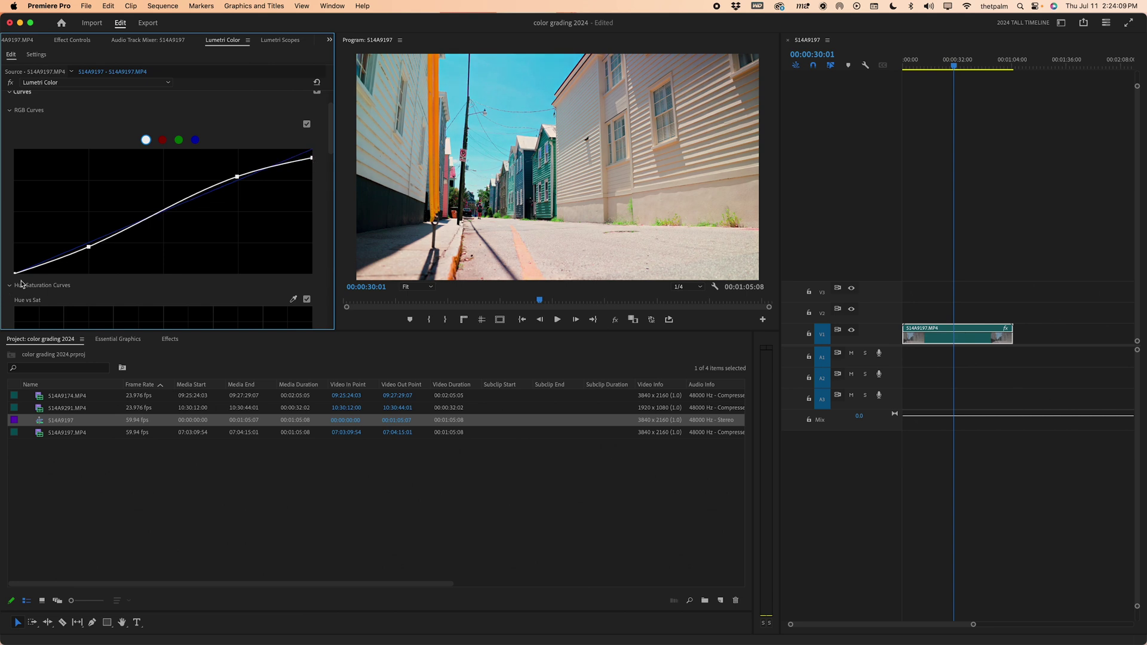
pyautogui.moveTo(16, 274); pyautogui.dragTo(12, 266)
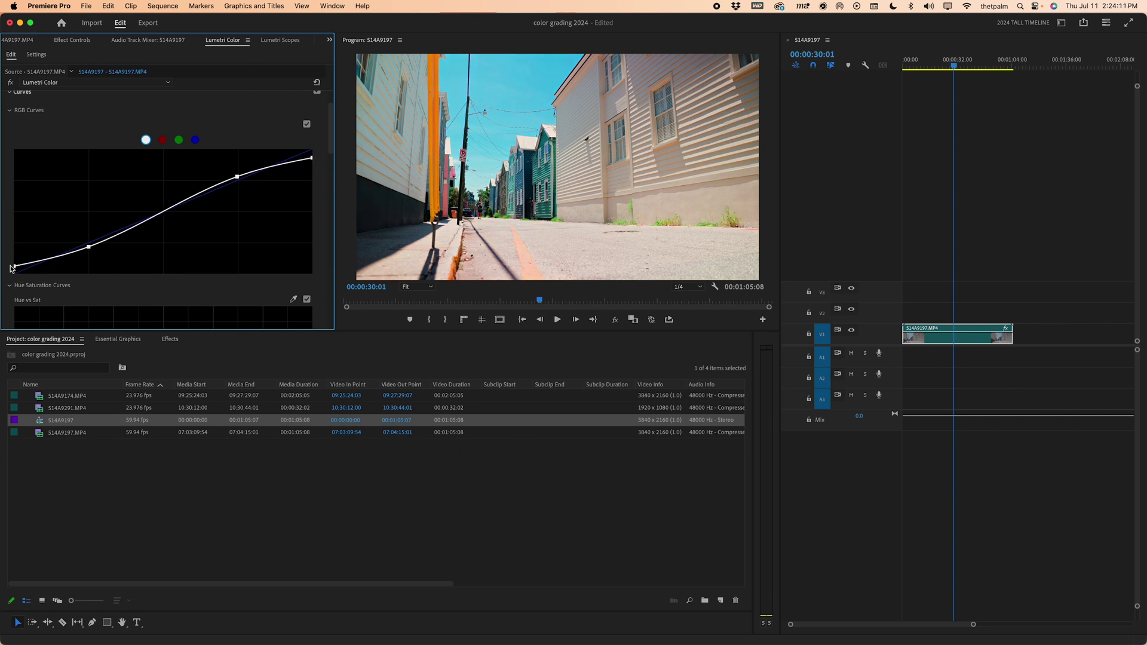
# Step: Compare the RGB curve on and off, return its white point to maximum and lower its upper control point
pyautogui.click(306, 125)
pyautogui.click(306, 124)
pyautogui.click(307, 125)
pyautogui.click(307, 124)
pyautogui.moveTo(311, 159); pyautogui.dragTo(312, 150)
pyautogui.moveTo(242, 178); pyautogui.dragTo(239, 184)
pyautogui.click(307, 125)
pyautogui.click(306, 126)
pyautogui.scroll(2, 275, 158)
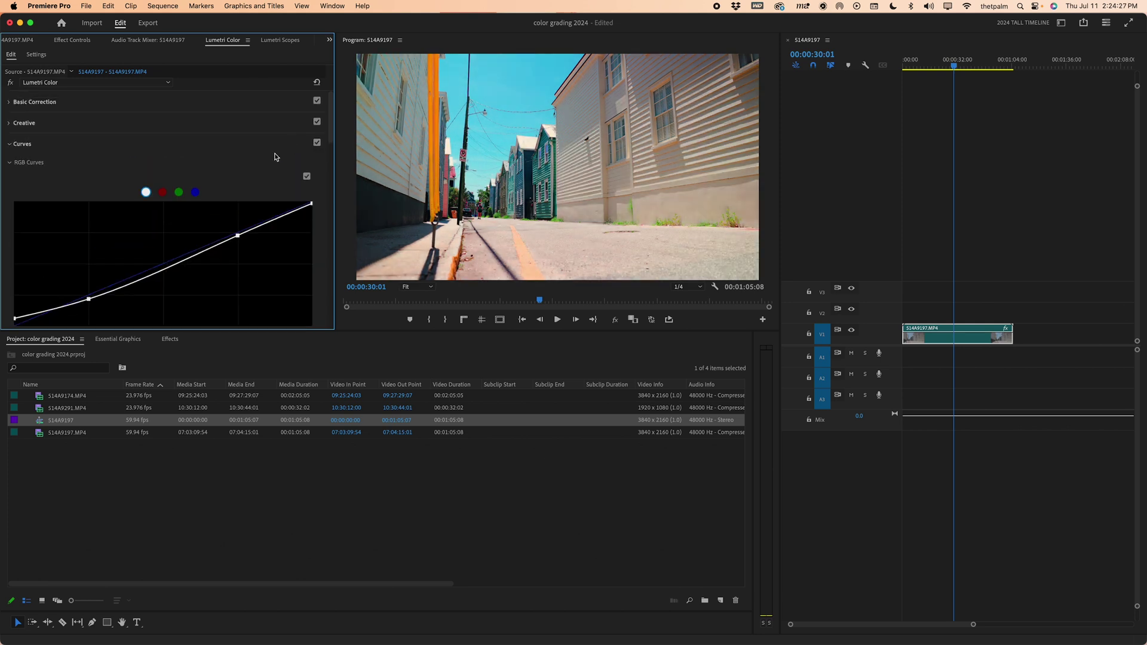
pyautogui.click(188, 148)
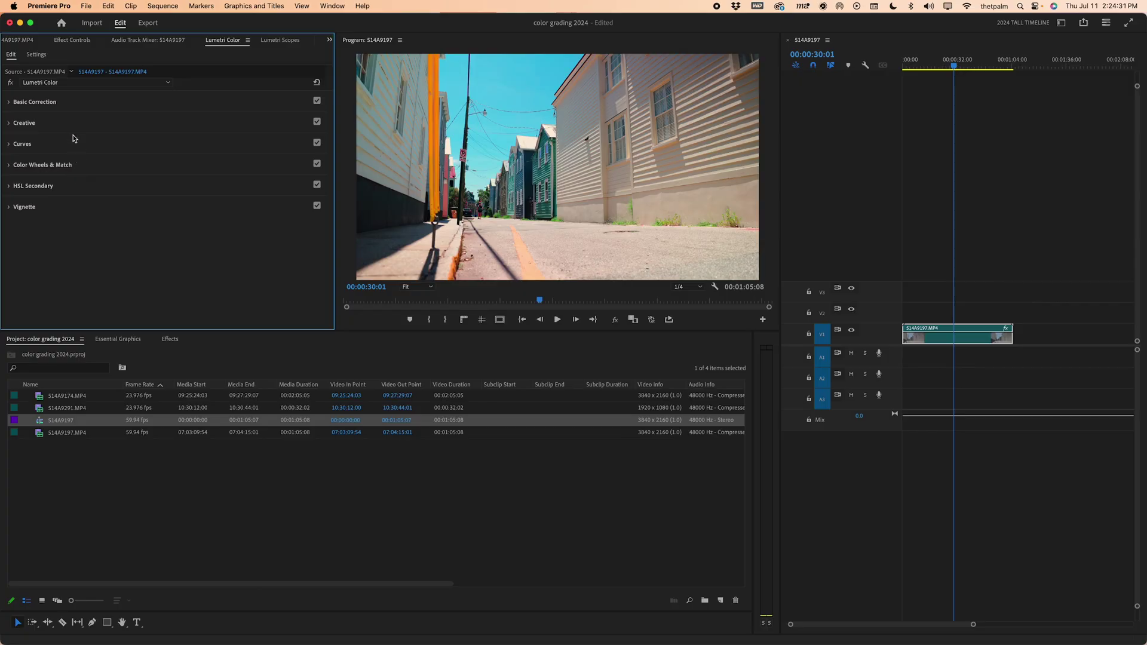
# Step: Set Faded Film to about 10.2 in the clip's Creative adjustments and collapse the section
pyautogui.click(74, 124)
pyautogui.scroll(-4, 78, 206)
pyautogui.moveTo(57, 194); pyautogui.dragTo(79, 193)
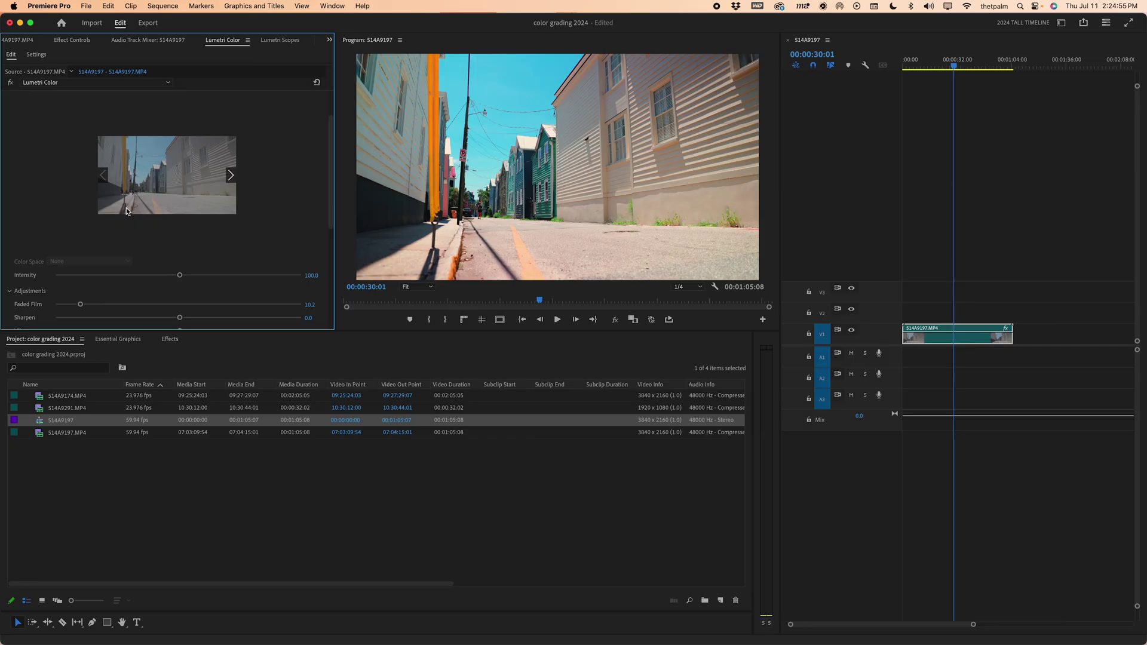
pyautogui.scroll(2, 126, 211)
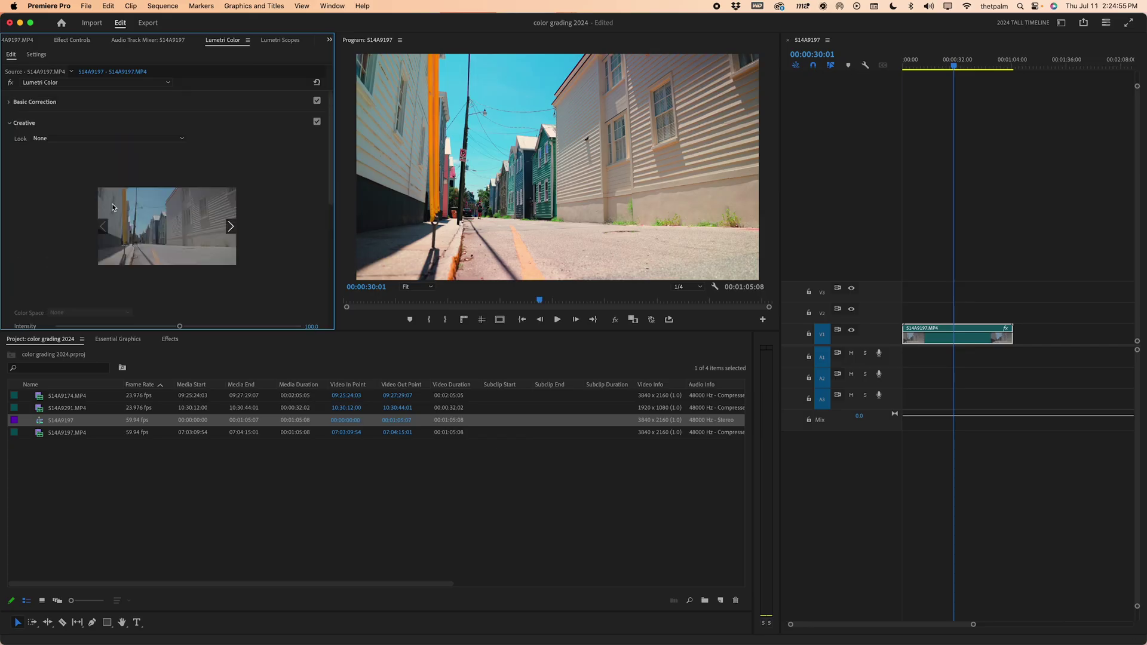
pyautogui.click(49, 124)
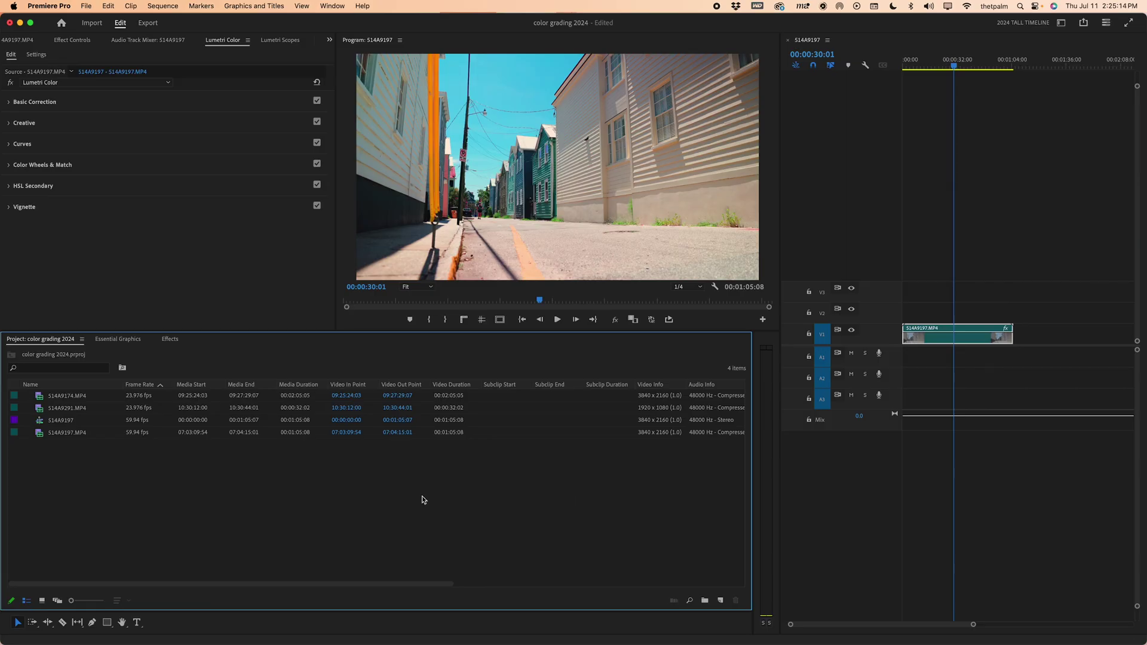
# Step: Create a 3840 x 2160 adjustment layer at 59.94 fps and place it on V2, extended over the whole clip
pyautogui.rightClick(422, 500)
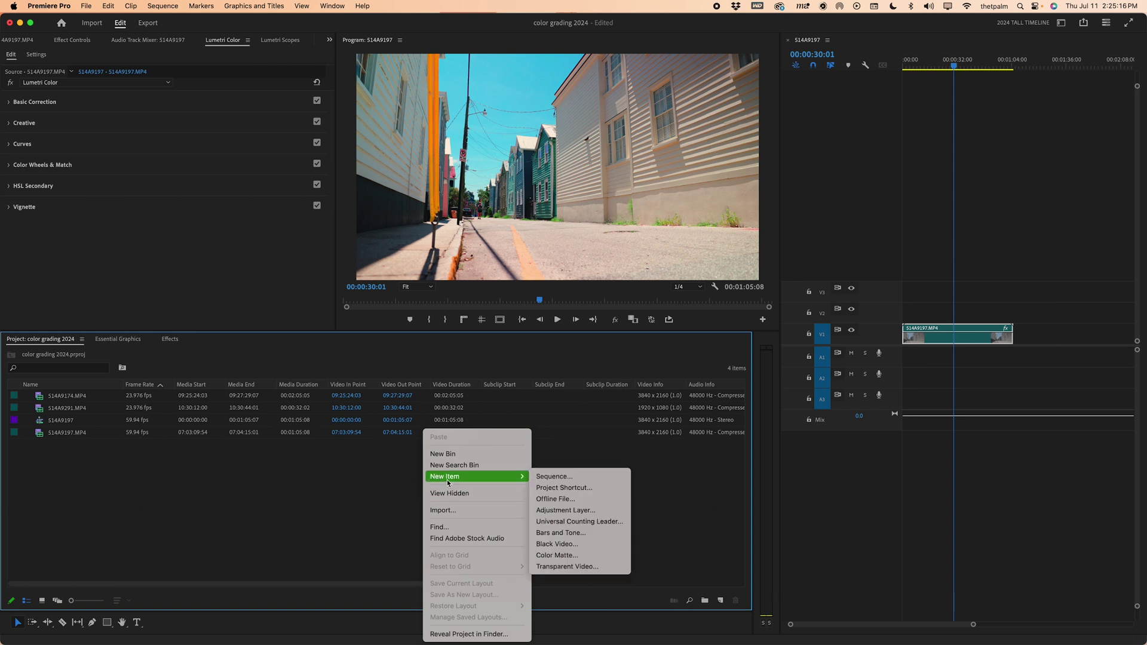
pyautogui.click(565, 511)
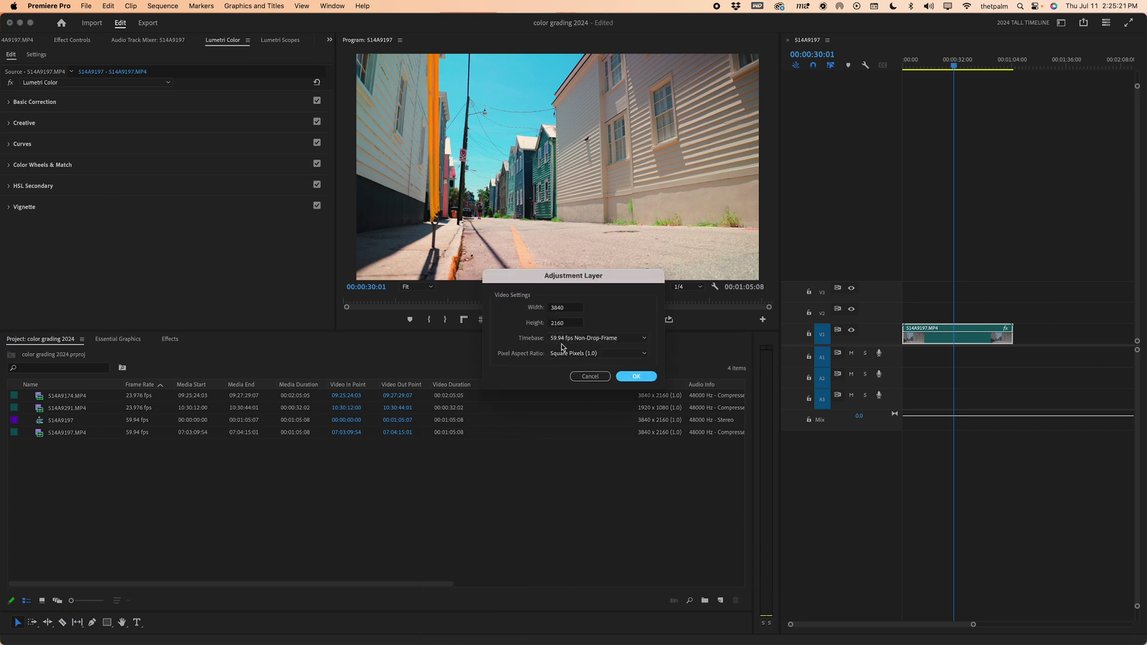
pyautogui.click(636, 376)
pyautogui.moveTo(287, 396); pyautogui.dragTo(914, 315)
pyautogui.moveTo(988, 317); pyautogui.dragTo(998, 338)
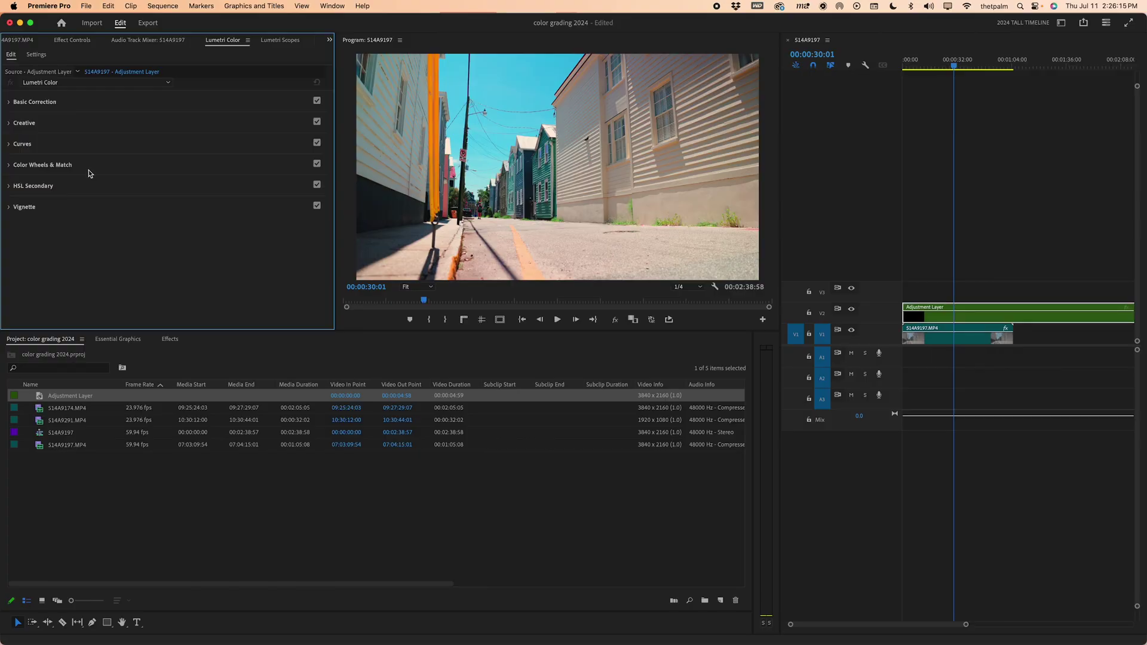
# Step: Open the Color Wheels & Match controls for the adjustment layer
pyautogui.click(89, 169)
pyautogui.scroll(-3, 99, 194)
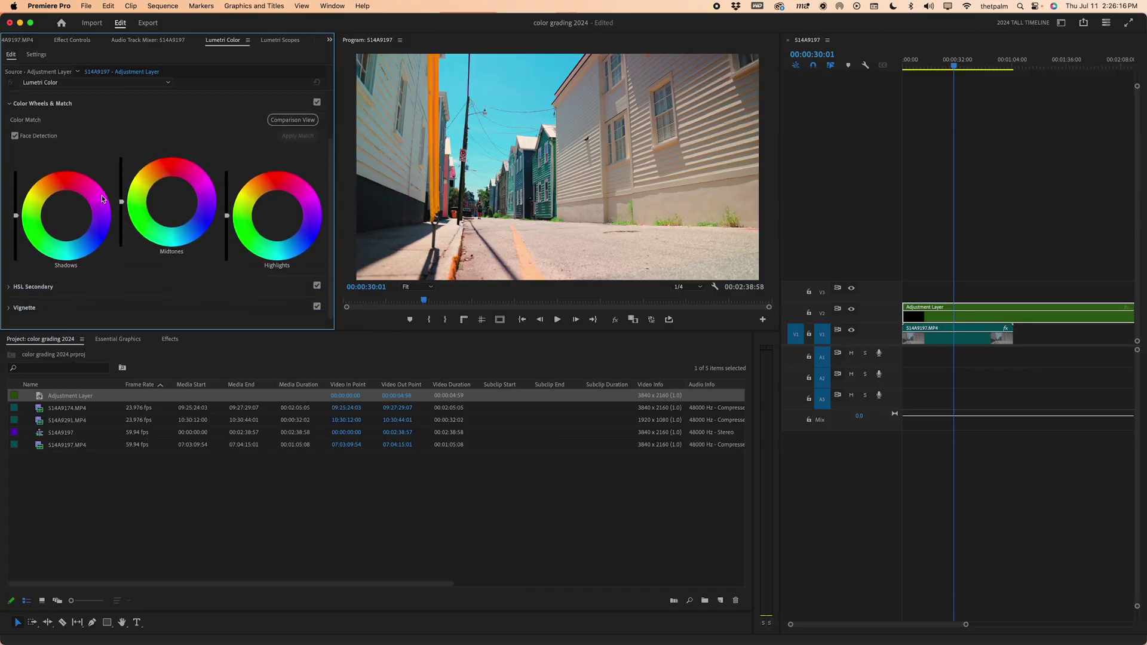